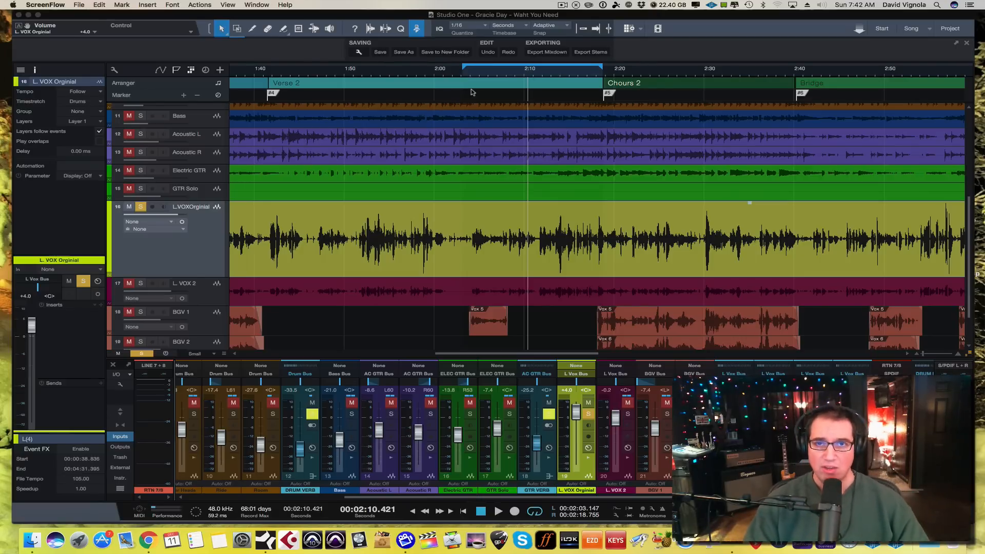
- Audition the soloed L.VOX Orginial vocal repeatedly from the loop start at about 2:03 in Verse 2
{"action": "left_click", "coordinate": [463, 75]}
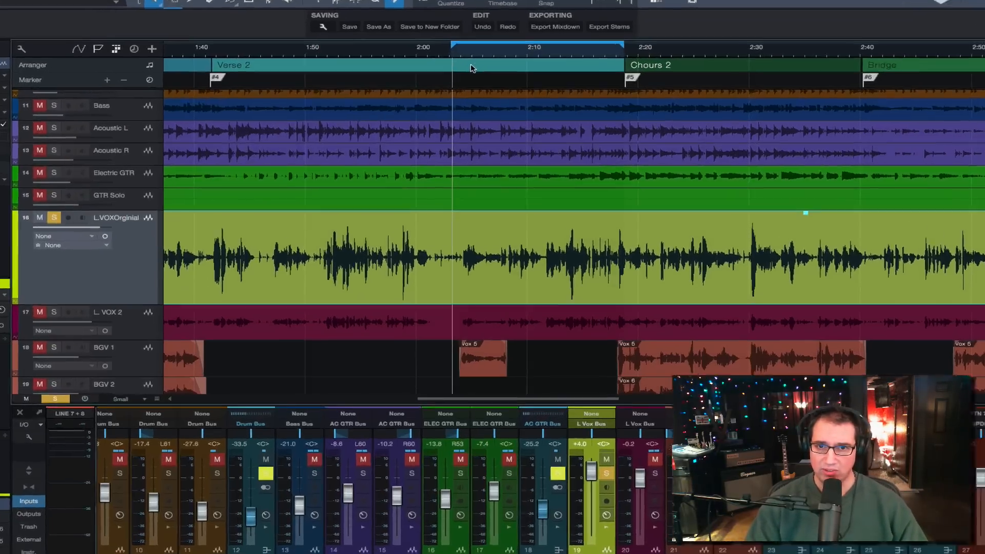
{"action": "key", "text": "space"}
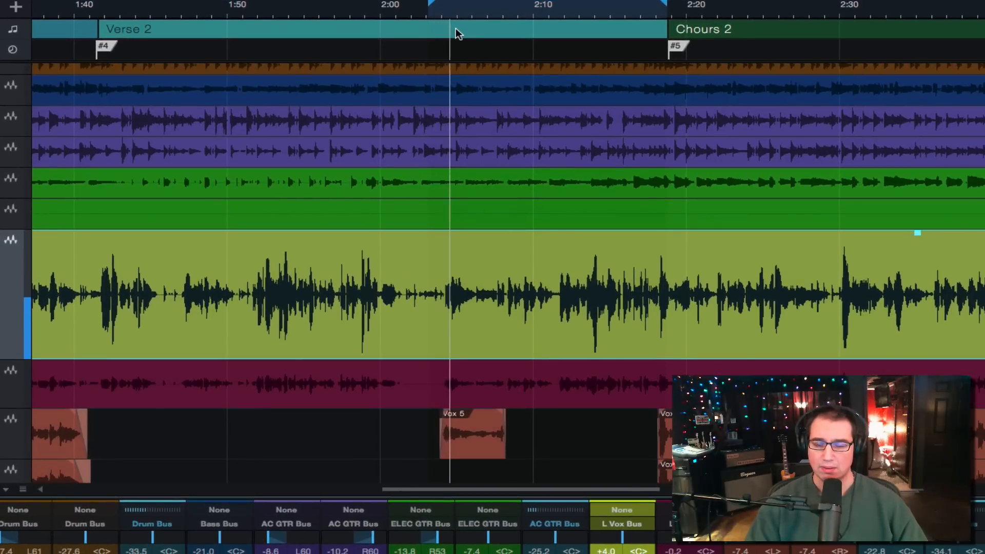
{"action": "left_click", "coordinate": [432, 12]}
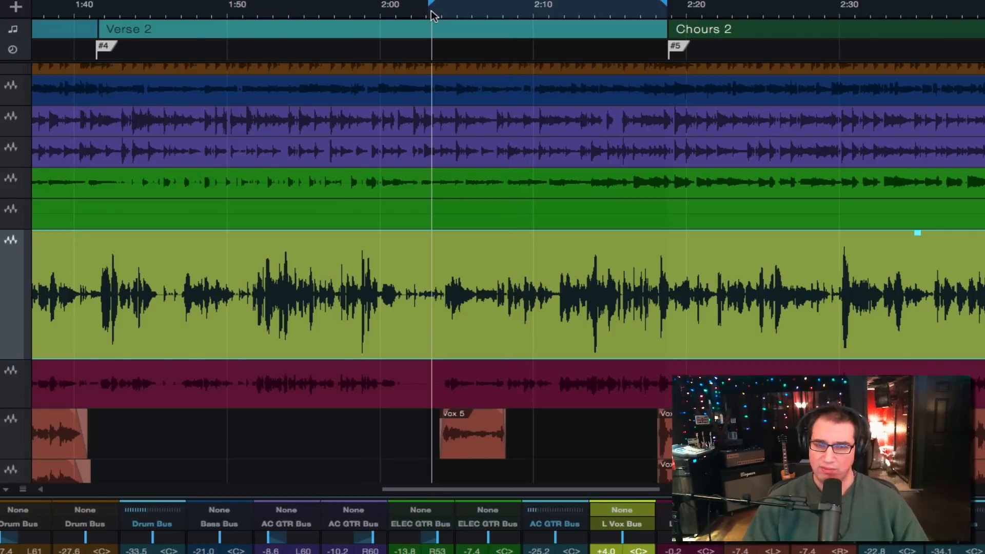
{"action": "key", "text": "space"}
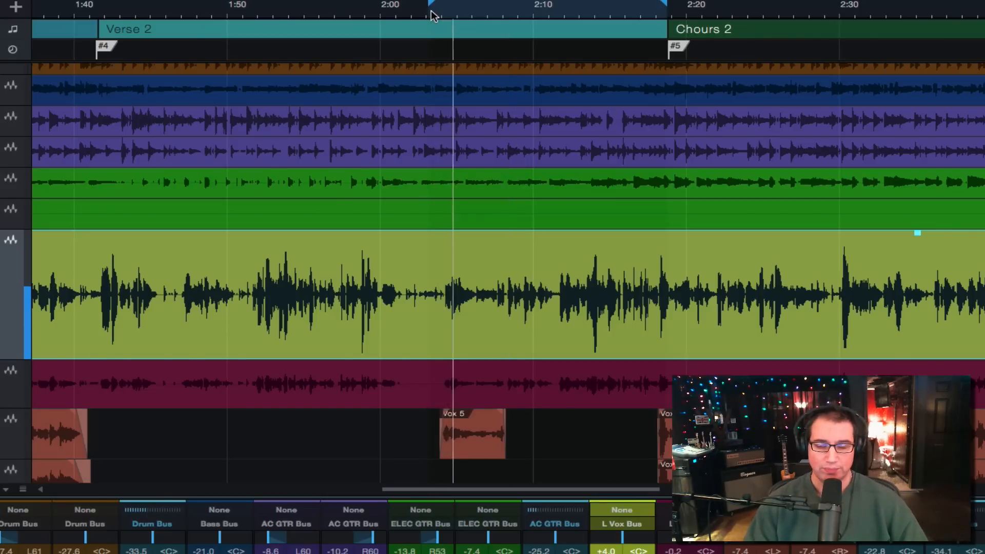
{"action": "key", "text": "space"}
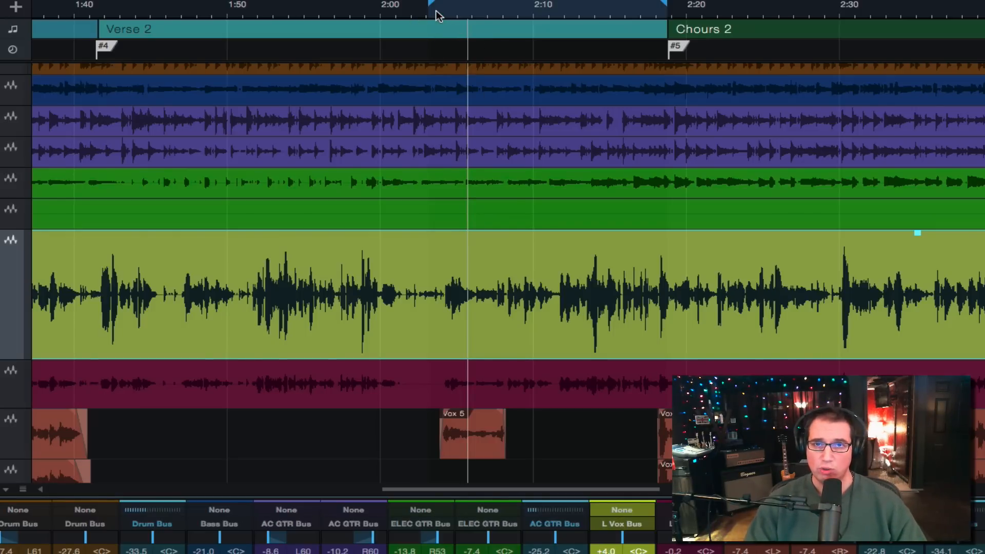
{"action": "left_click", "coordinate": [435, 10]}
{"action": "key", "text": "space"}
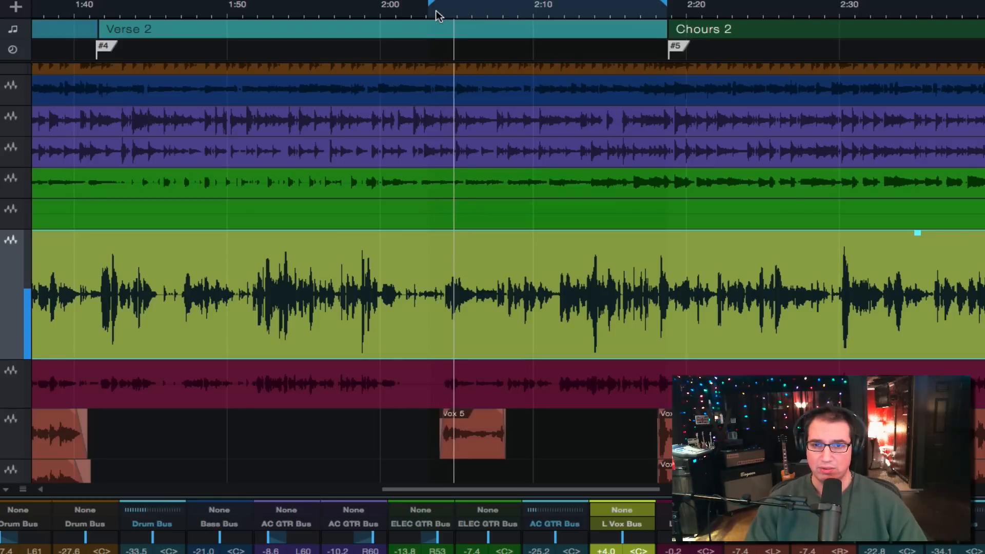
{"action": "key", "text": "space"}
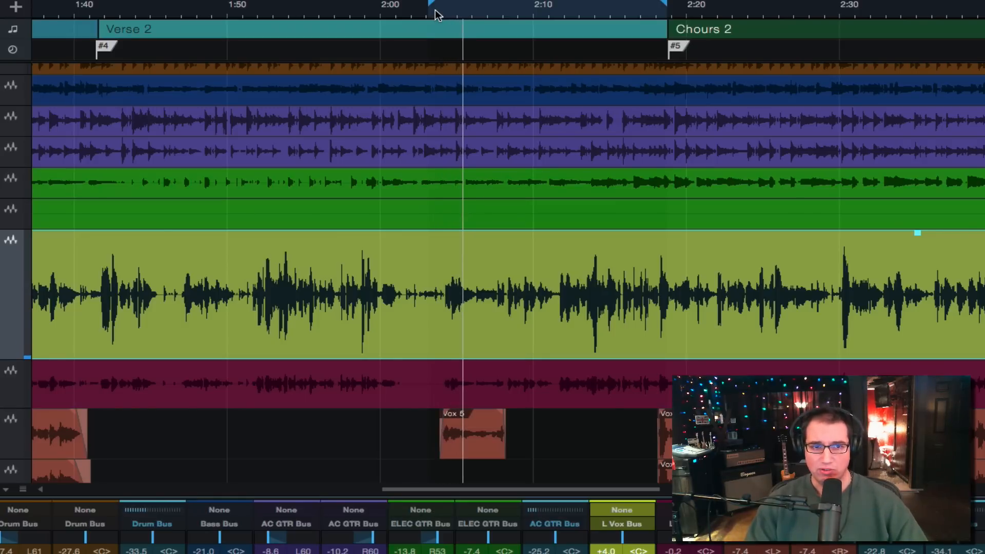
- Audition the lead vocal phrase from about 2:04.3 to just past 2:05 to locate the problem sound in its waveform
{"action": "key", "text": "e"}
{"action": "key", "text": "e"}
{"action": "key", "text": "e"}
{"action": "key", "text": "e"}
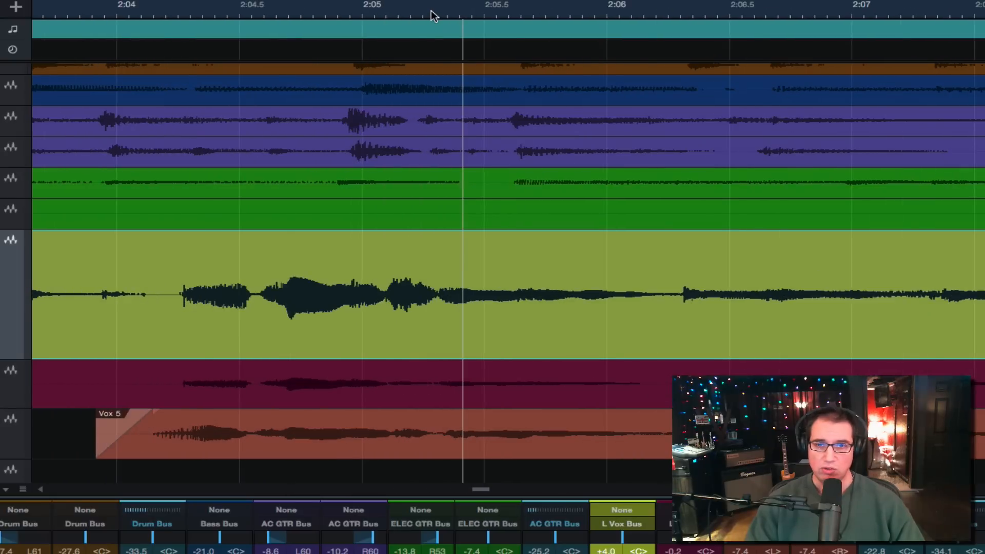
{"action": "key", "text": "e"}
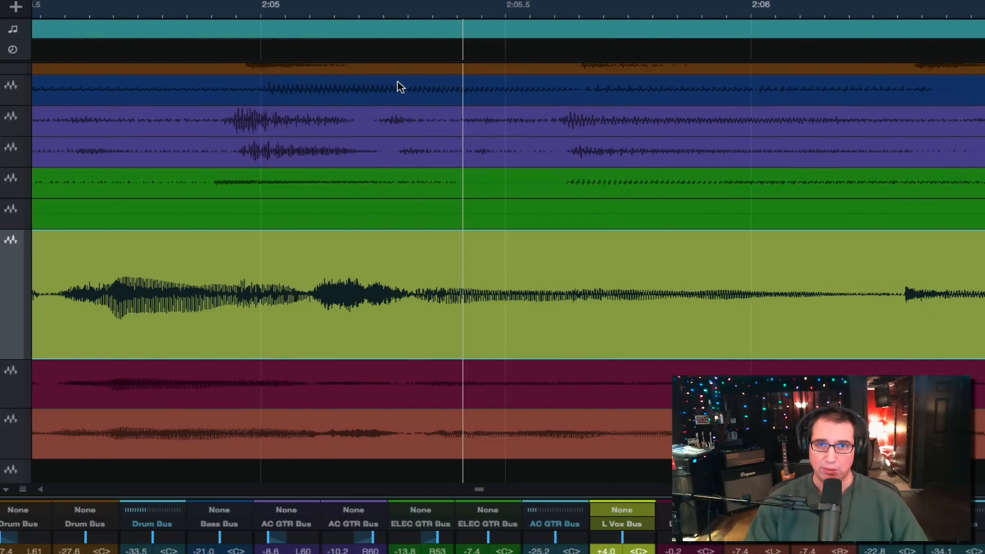
{"action": "scroll", "coordinate": [415, 7], "scroll_direction": "left", "scroll_amount": 5}
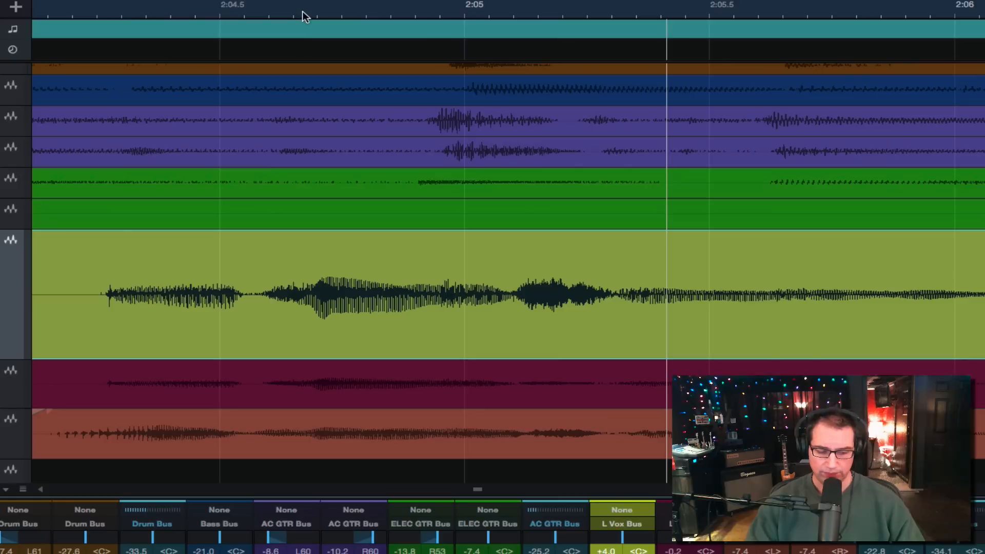
{"action": "key", "text": "w"}
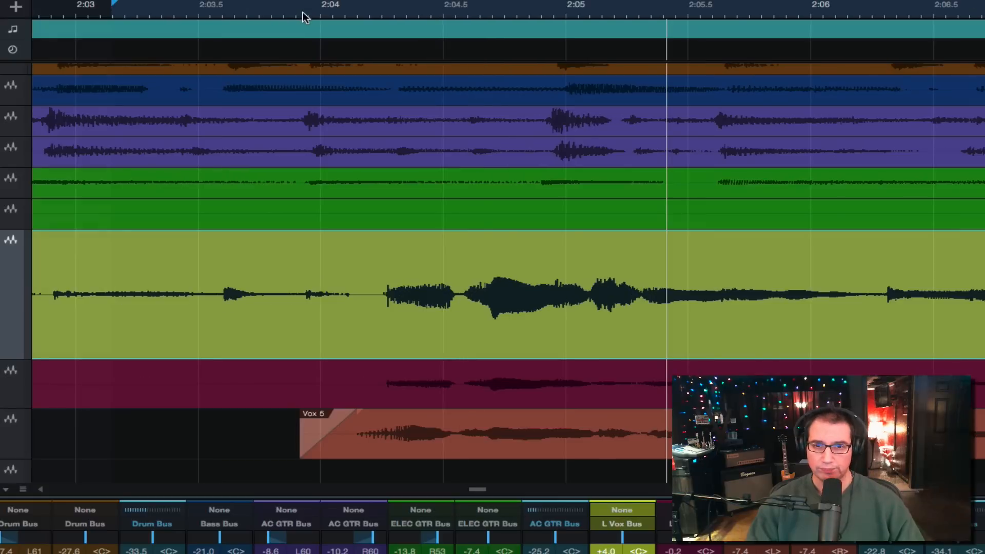
{"action": "left_click", "coordinate": [386, 15]}
{"action": "key", "text": "space"}
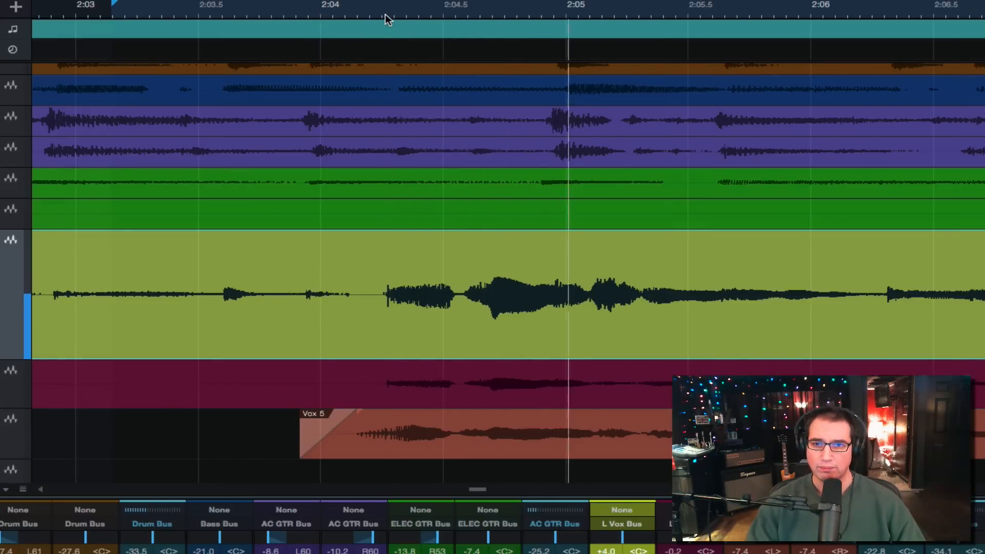
{"action": "key", "text": "space"}
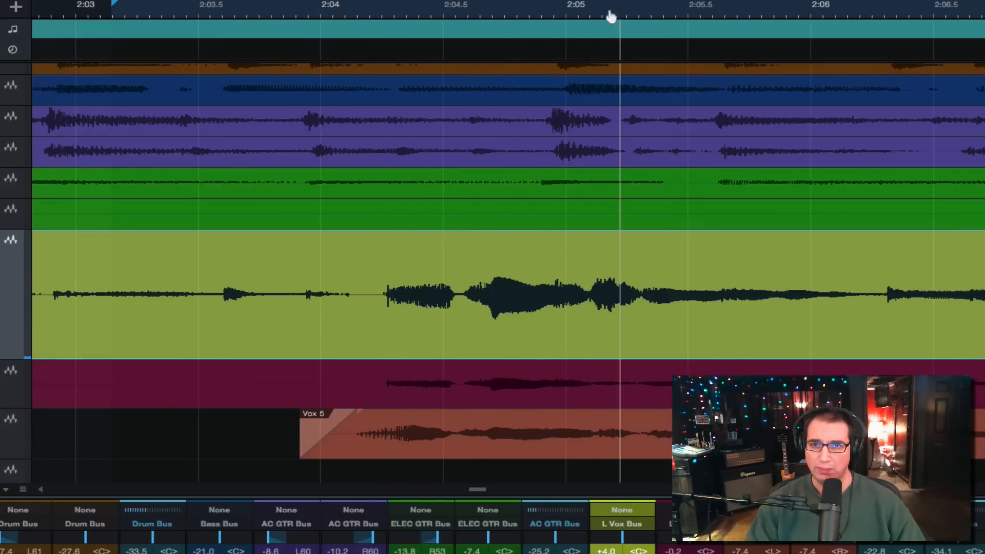
- Replay the lead vocal from just before 2:05, examining the waveform burst between about 2:05.1 and 2:05.3
{"action": "scroll", "coordinate": [610, 29], "scroll_direction": "up", "scroll_amount": 3}
{"action": "scroll", "coordinate": [610, 32], "scroll_direction": "up", "scroll_amount": 4}
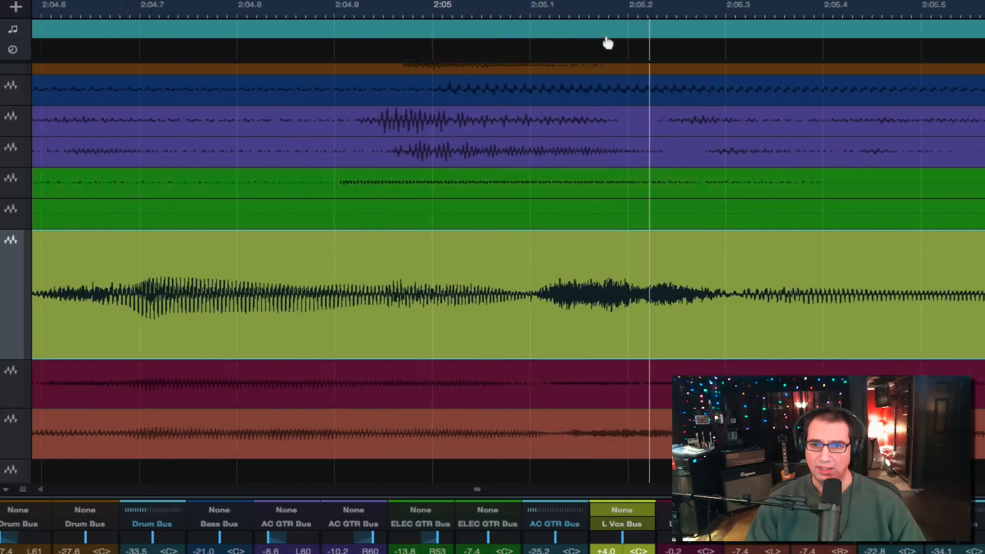
{"action": "scroll", "coordinate": [607, 42], "scroll_direction": "up", "scroll_amount": 3}
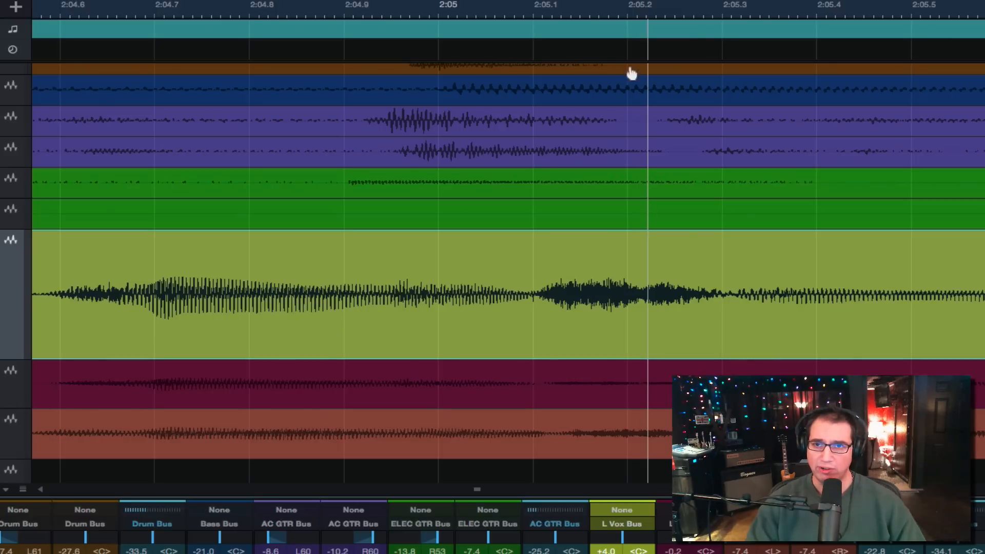
{"action": "mouse_move", "coordinate": [623, 8]}
{"action": "left_mouse_down"}
{"action": "mouse_move", "coordinate": [625, 30]}
{"action": "mouse_move", "coordinate": [618, 6]}
{"action": "left_mouse_up"}
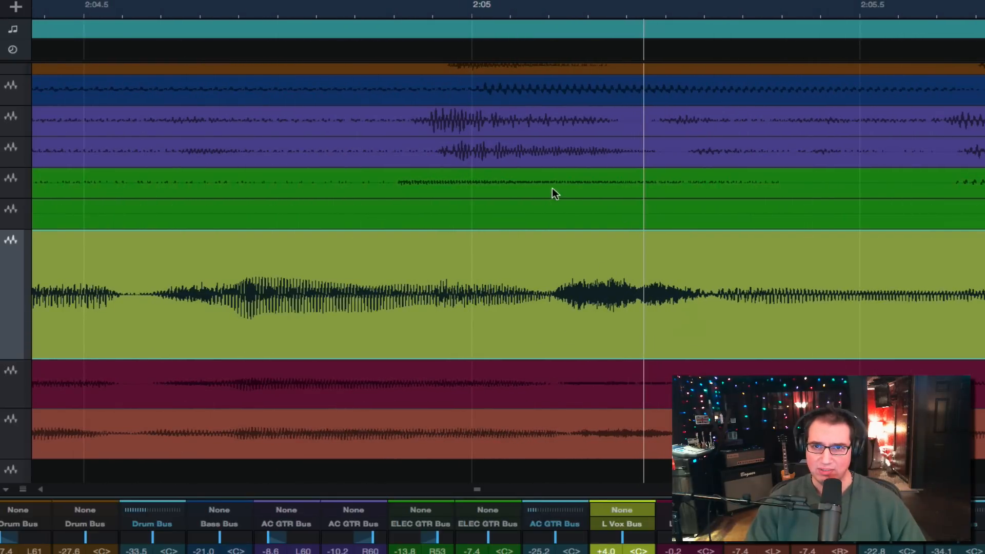
{"action": "left_click", "coordinate": [427, 11]}
{"action": "key", "text": "space"}
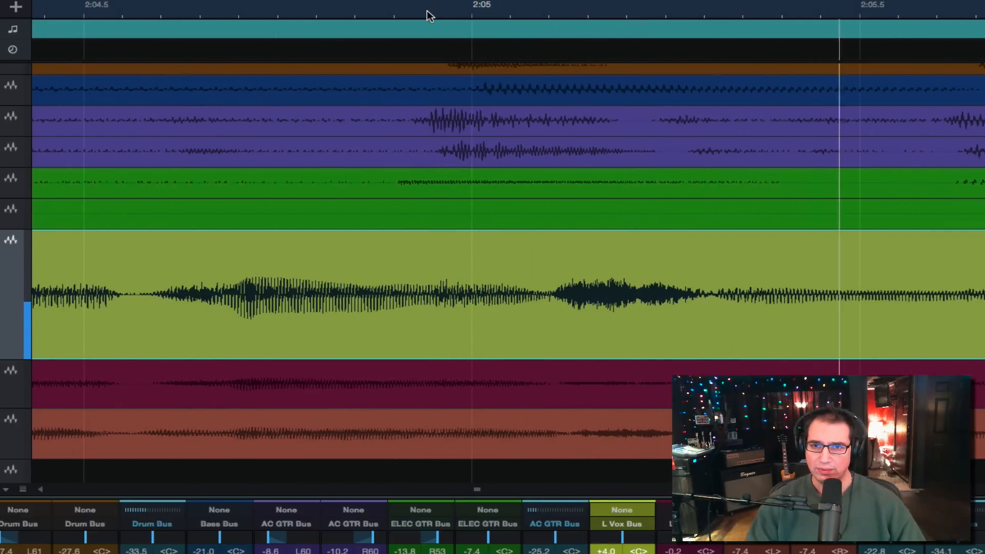
{"action": "key", "text": "space"}
{"action": "left_click", "coordinate": [427, 10]}
{"action": "key", "text": "space"}
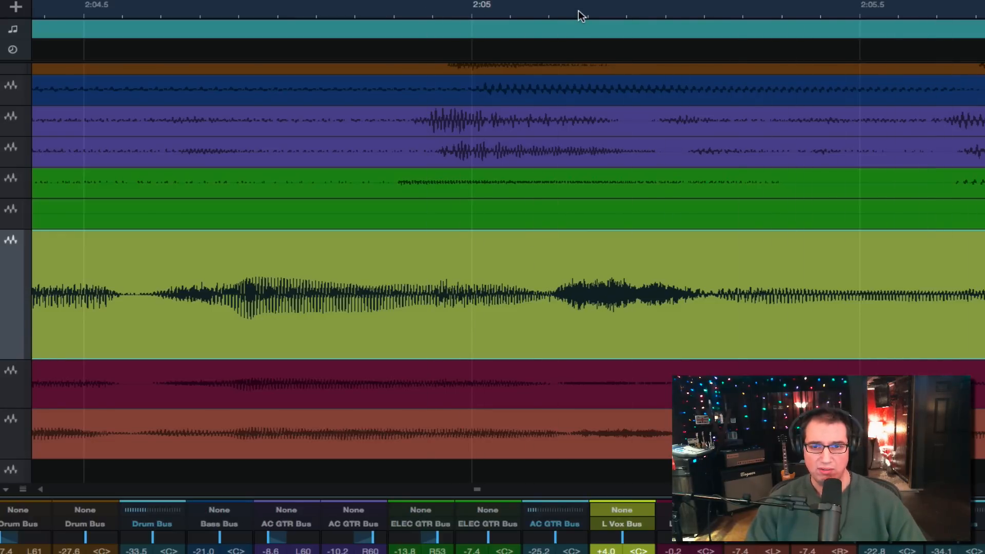
- Split the lead vocal event at about 2:05.1 and just before 2:05.3 to isolate the burst
{"action": "mouse_move", "coordinate": [578, 27]}
{"action": "left_mouse_down"}
{"action": "mouse_move", "coordinate": [573, 33]}
{"action": "mouse_move", "coordinate": [572, 13]}
{"action": "mouse_move", "coordinate": [567, 36]}
{"action": "mouse_move", "coordinate": [569, 23]}
{"action": "left_mouse_up"}
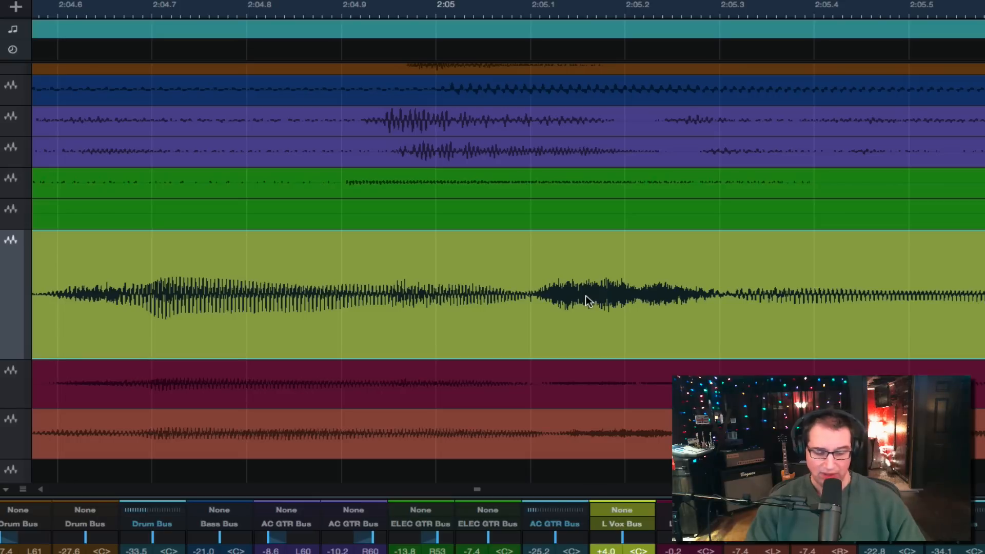
{"action": "key", "text": "3"}
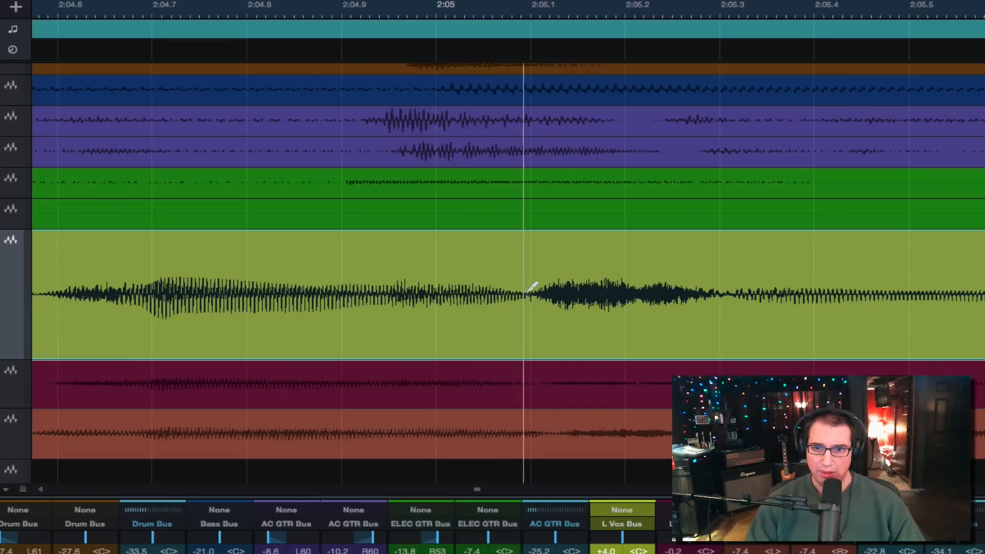
{"action": "left_click", "coordinate": [536, 293]}
{"action": "left_click", "coordinate": [708, 290]}
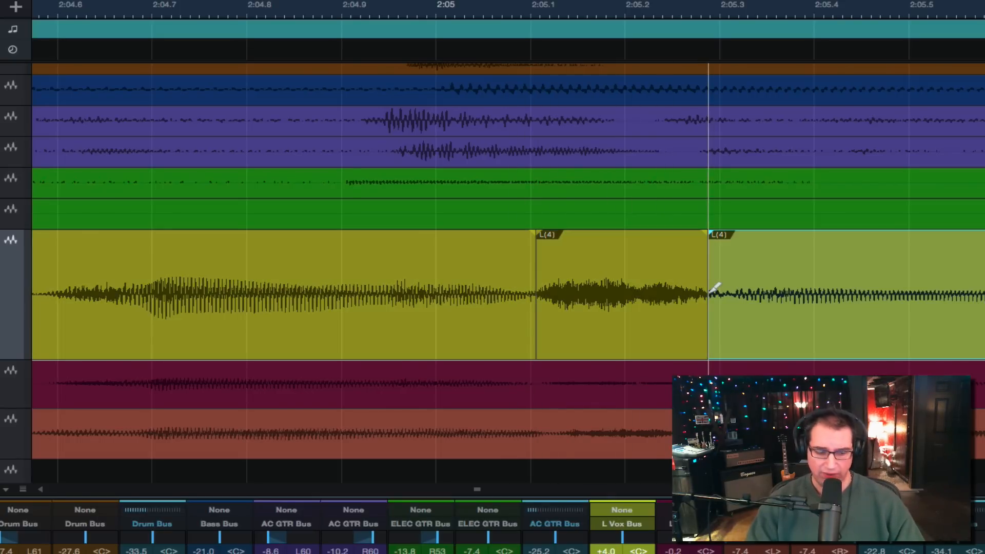
- Lower the event gain of the isolated lead vocal segment between about 2:05.1 and 2:05.3
{"action": "key", "text": "1"}
{"action": "left_click", "coordinate": [642, 267]}
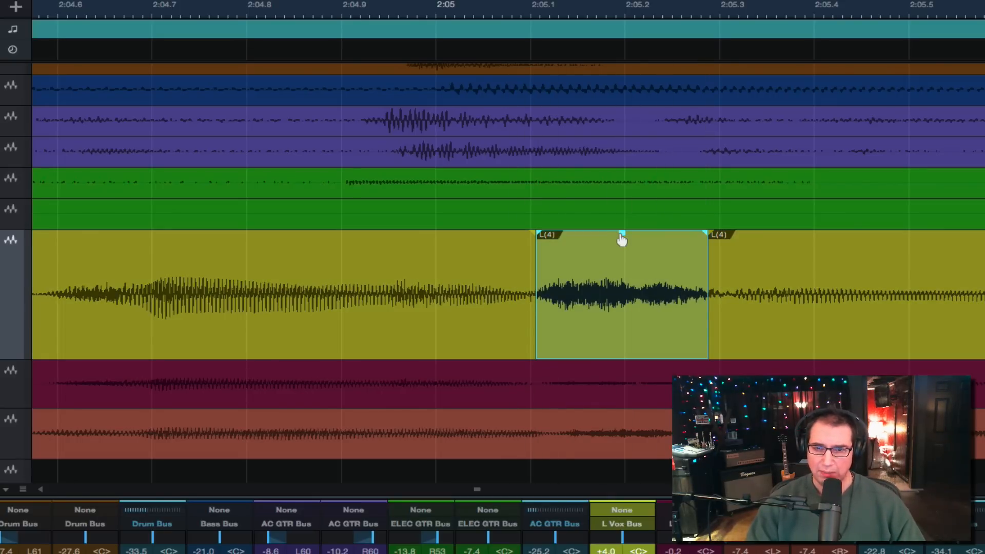
{"action": "left_click_drag", "start_coordinate": [621, 236], "coordinate": [617, 264]}
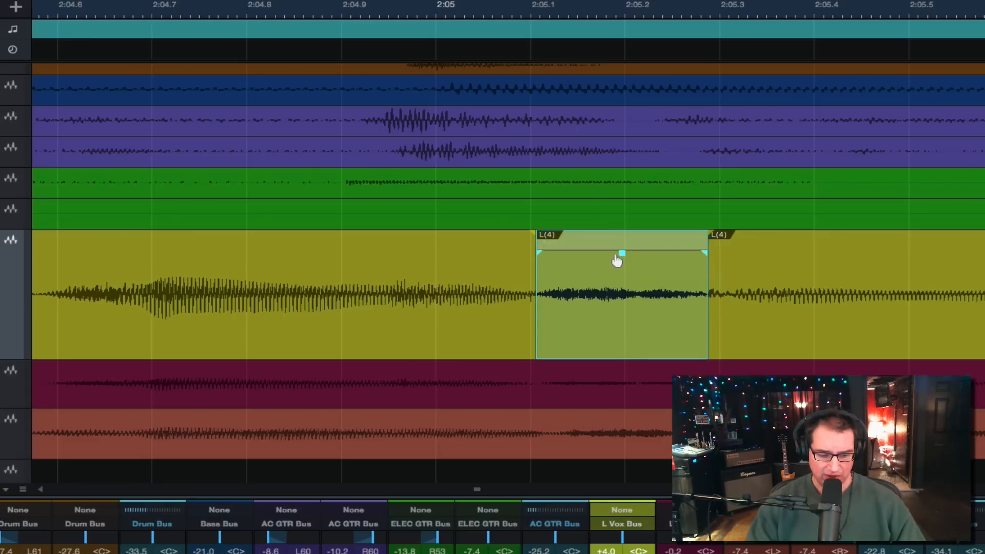
- Play back the lead vocal phrase from about 2:04.3 through the reduced-gain segment to check the edit
{"action": "key", "text": "w"}
{"action": "key", "text": "w"}
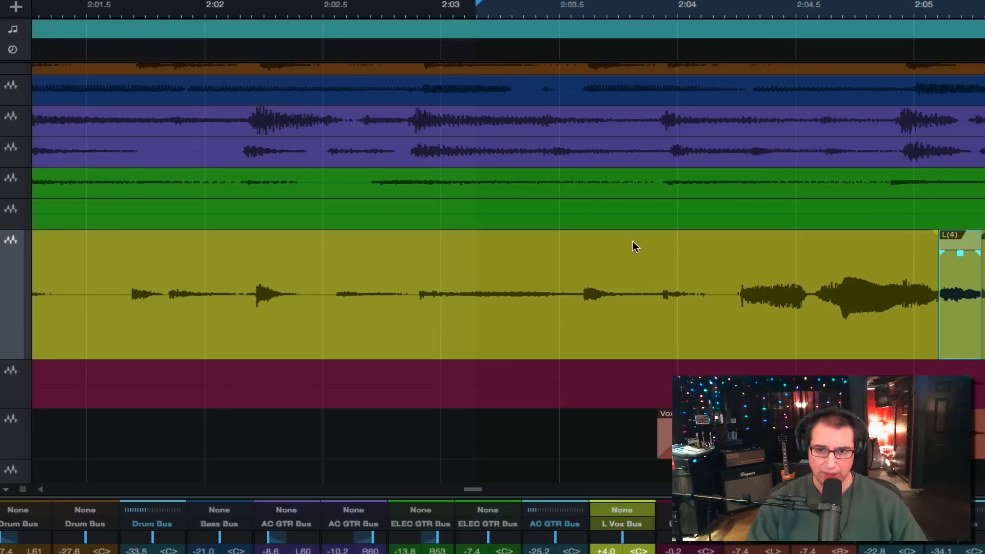
{"action": "scroll", "coordinate": [633, 241], "scroll_direction": "right", "scroll_amount": 5}
{"action": "left_click", "coordinate": [513, 14]}
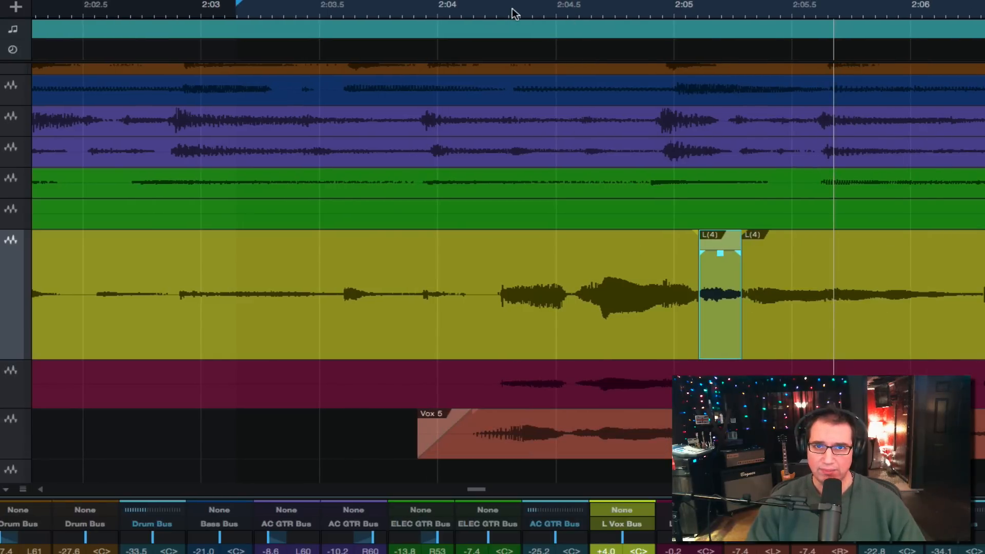
{"action": "key", "text": "space"}
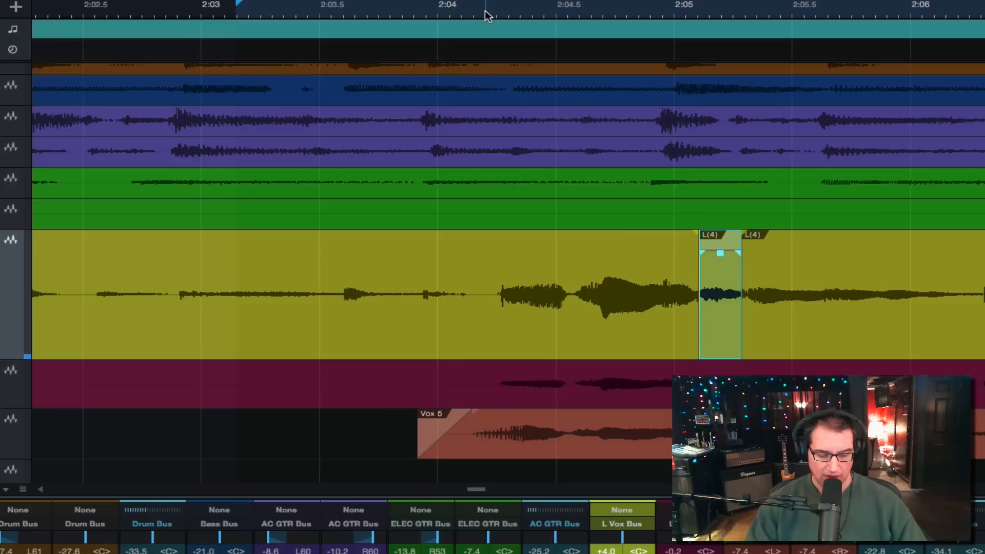
- Compare the phrase without and with the segment's gain reduction, undoing it for one playback and restoring it for another
{"action": "key", "text": "super+z"}
{"action": "left_click", "coordinate": [486, 14]}
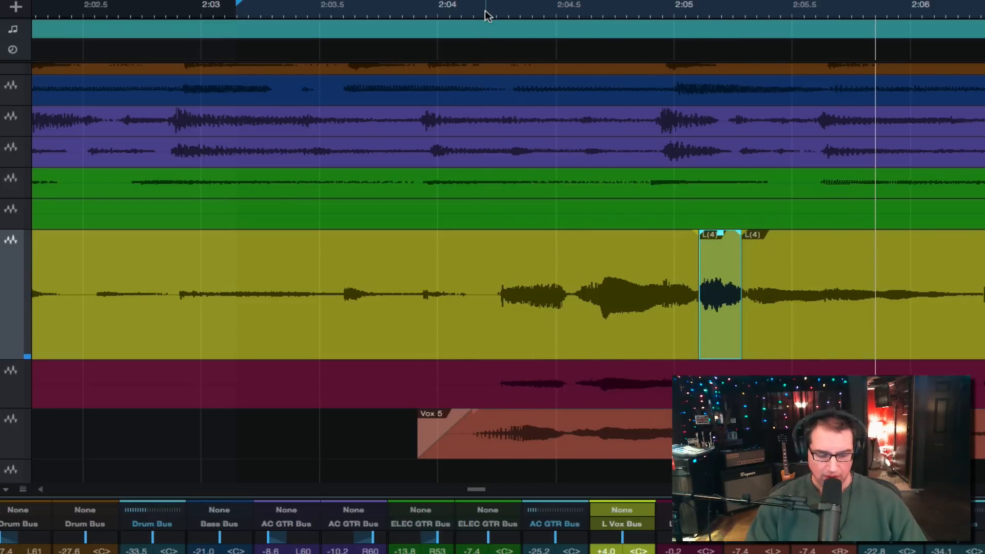
{"action": "key", "text": "super+z"}
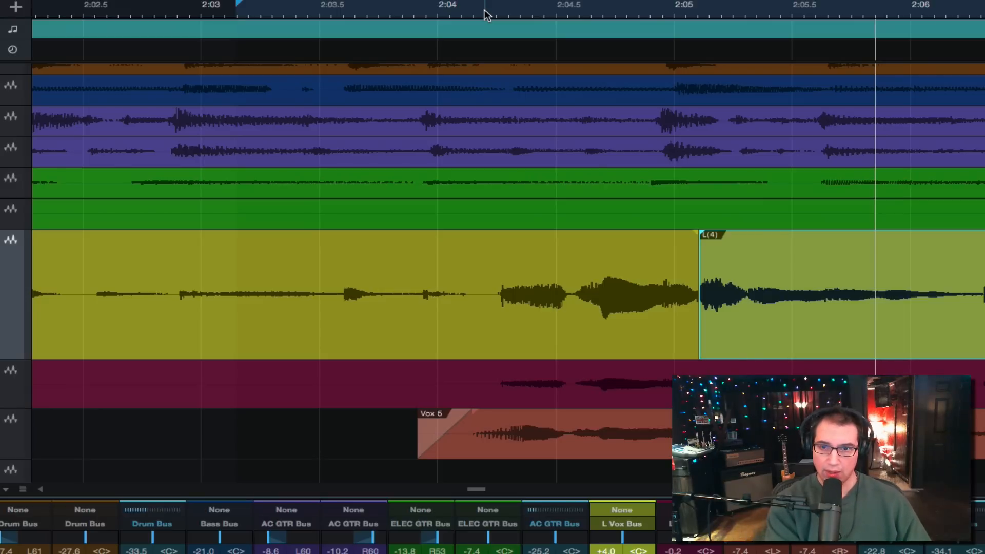
{"action": "key", "text": "super+shift+z"}
{"action": "key", "text": "super+shift+z"}
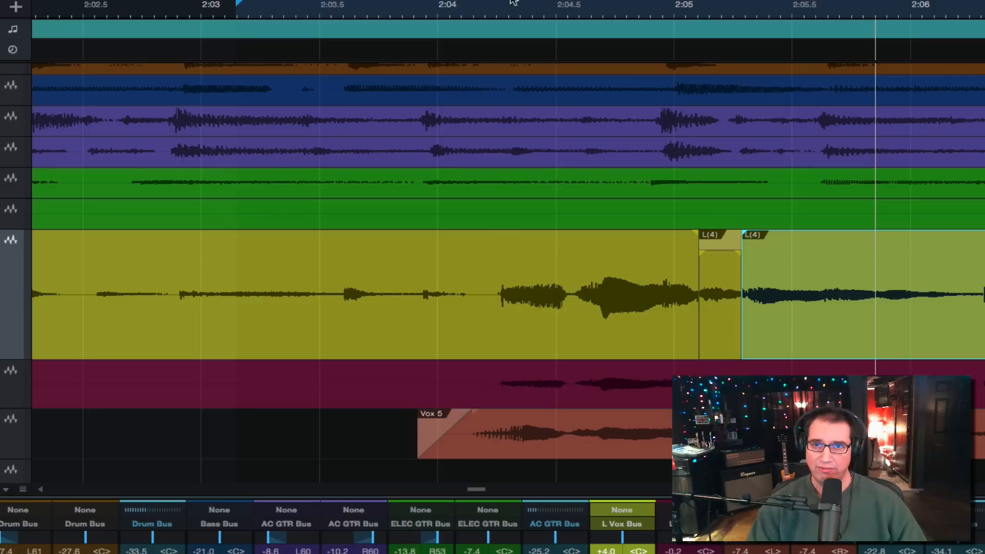
{"action": "left_click", "coordinate": [504, 15]}
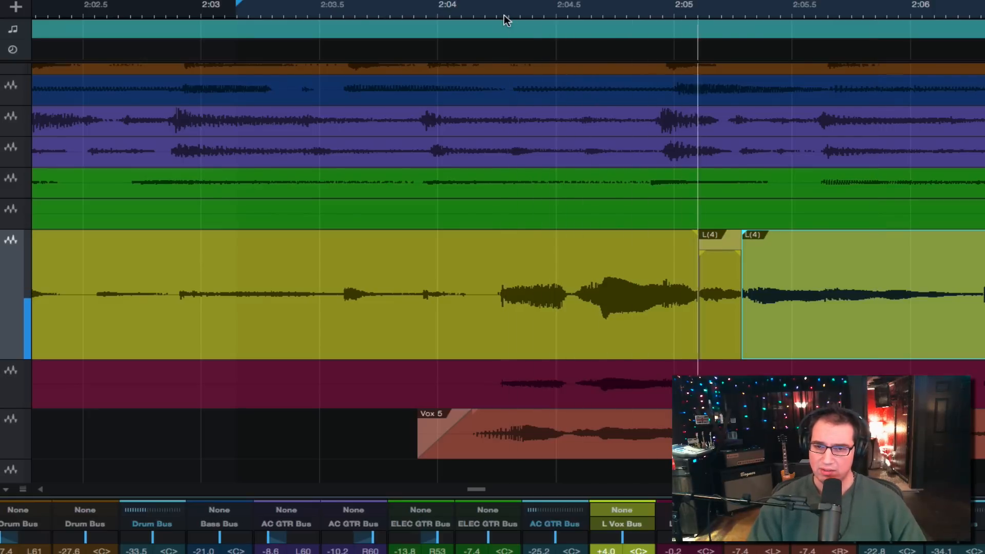
{"action": "key", "text": "space"}
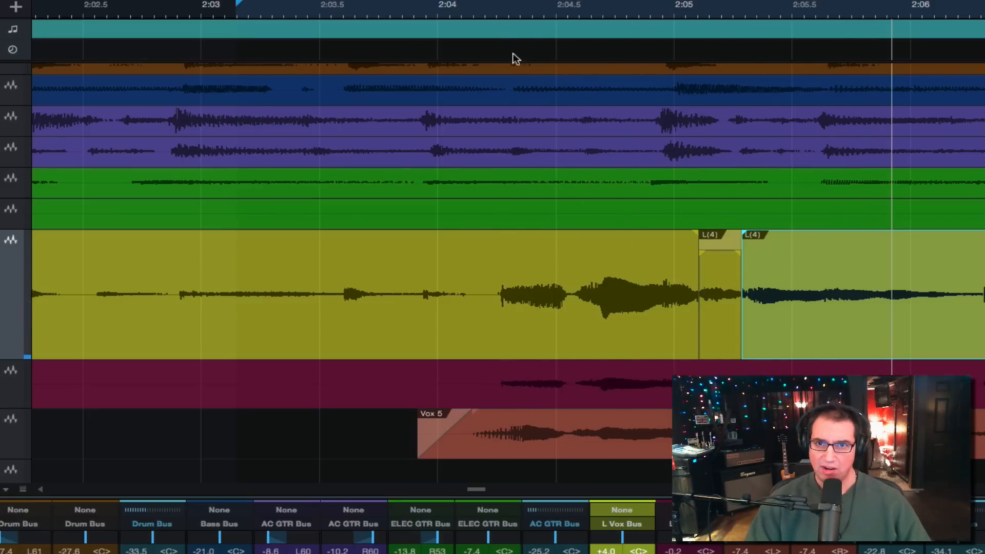
- Raise the isolated lead vocal segment's event gain back to full level and play the phrase from about 2:04.1
{"action": "scroll", "coordinate": [513, 11], "scroll_direction": "right", "scroll_amount": 5}
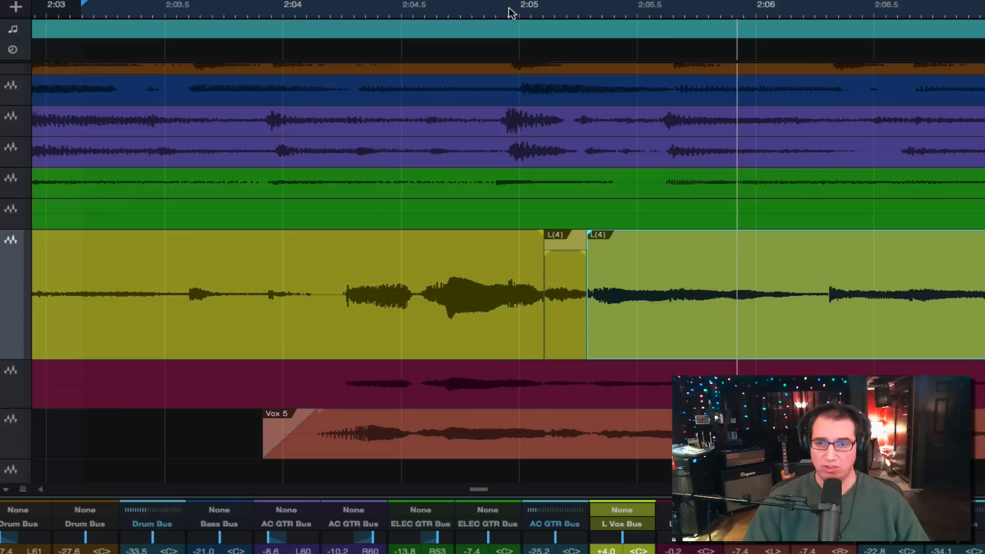
{"action": "scroll", "coordinate": [510, 10], "scroll_direction": "right", "scroll_amount": 1}
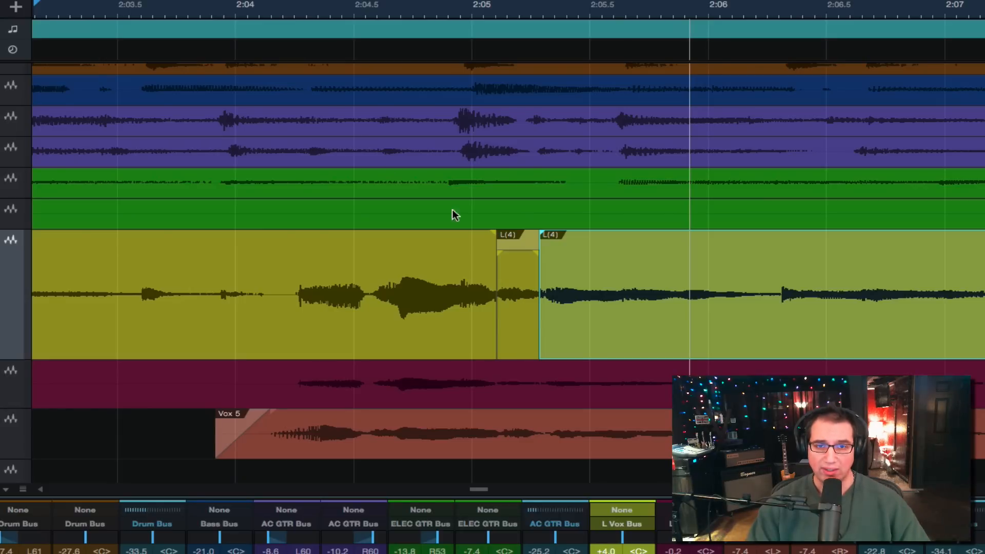
{"action": "left_click", "coordinate": [267, 16]}
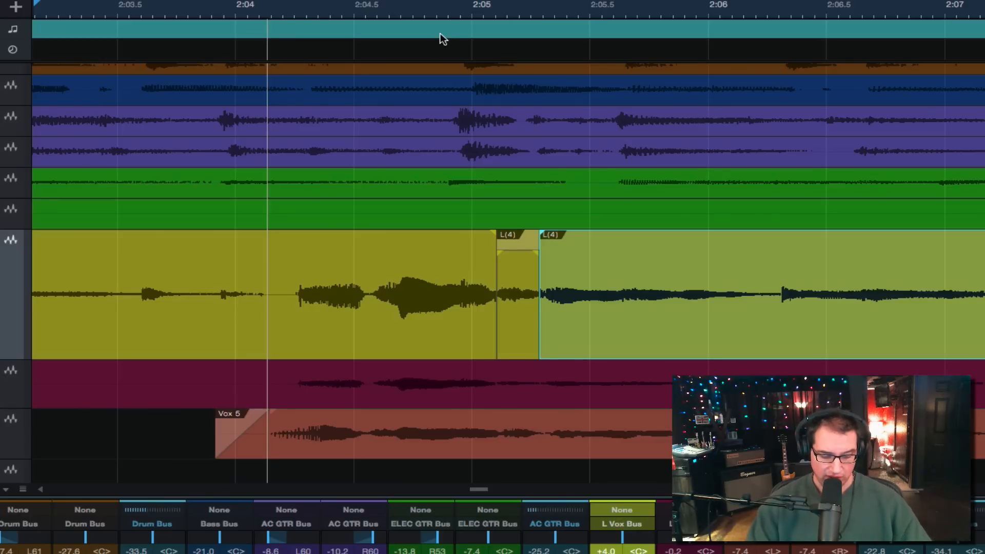
{"action": "left_click", "coordinate": [519, 314]}
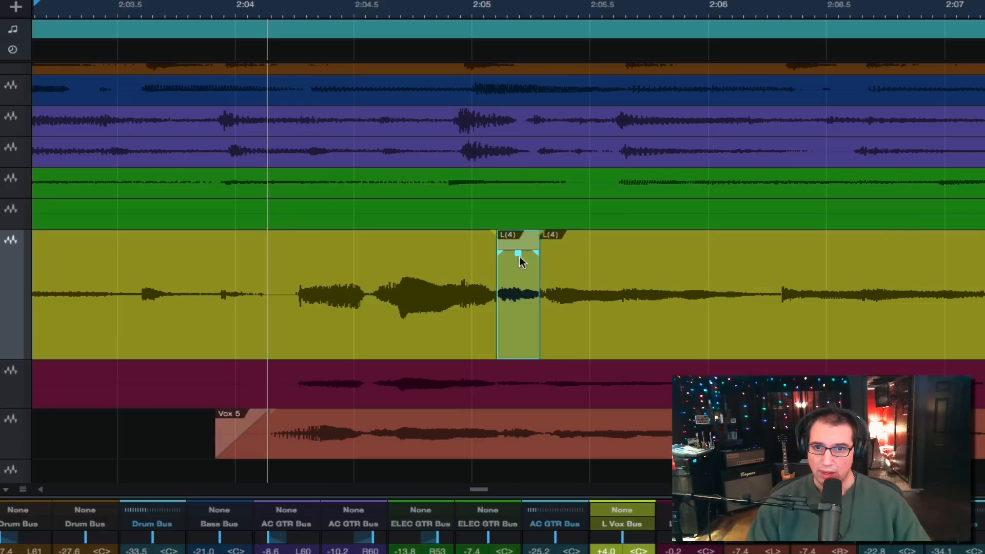
{"action": "left_click_drag", "start_coordinate": [518, 253], "coordinate": [519, 236]}
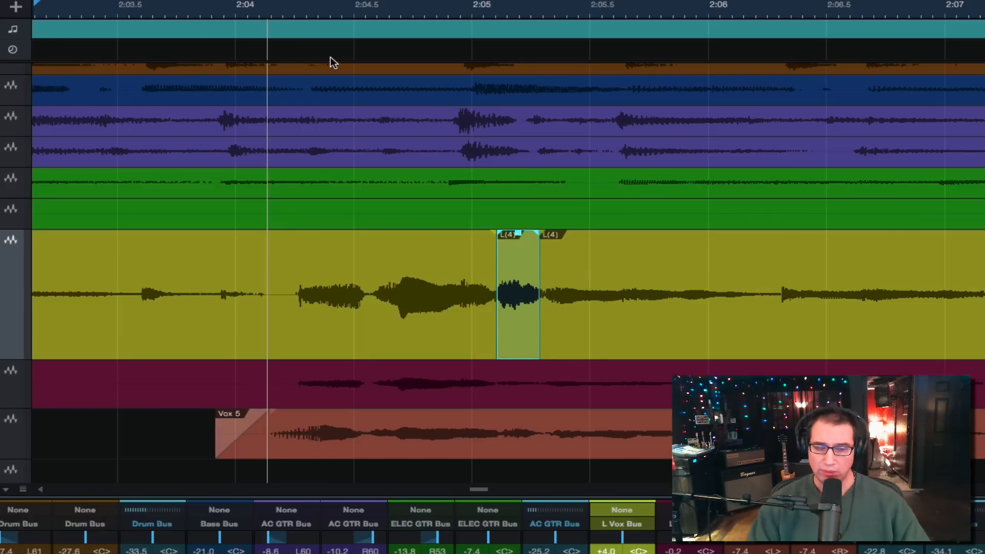
{"action": "key", "text": "space"}
{"action": "key", "text": "space"}
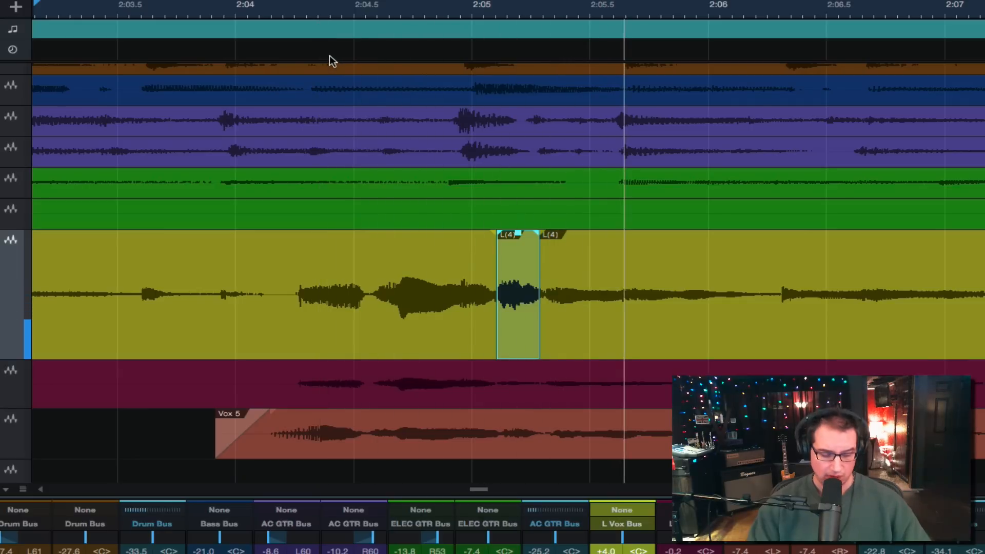
- Undo the segment's gain increase and play the lead vocal phrase again from about 2:04.2
{"action": "key", "text": "ctrl+z"}
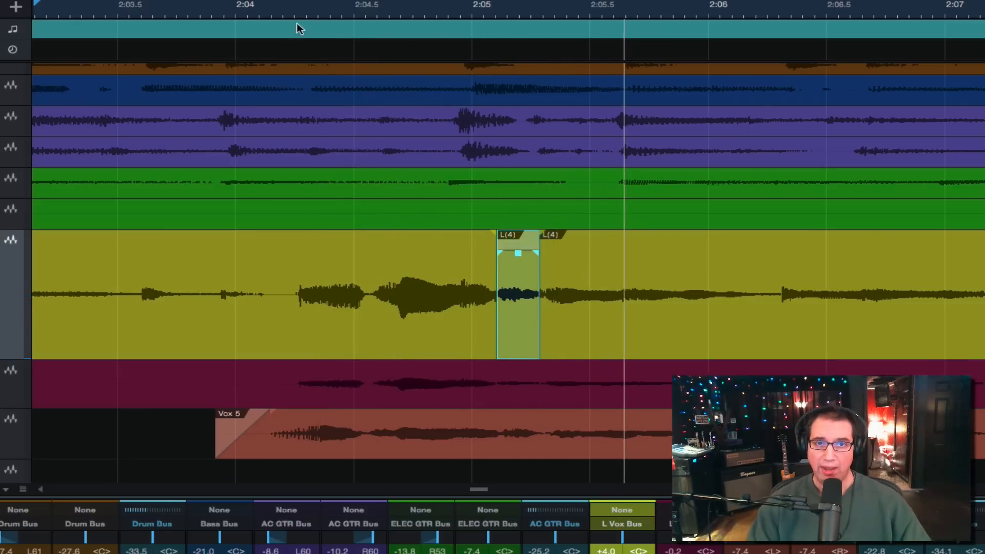
{"action": "left_click", "coordinate": [276, 7]}
{"action": "key", "text": "space"}
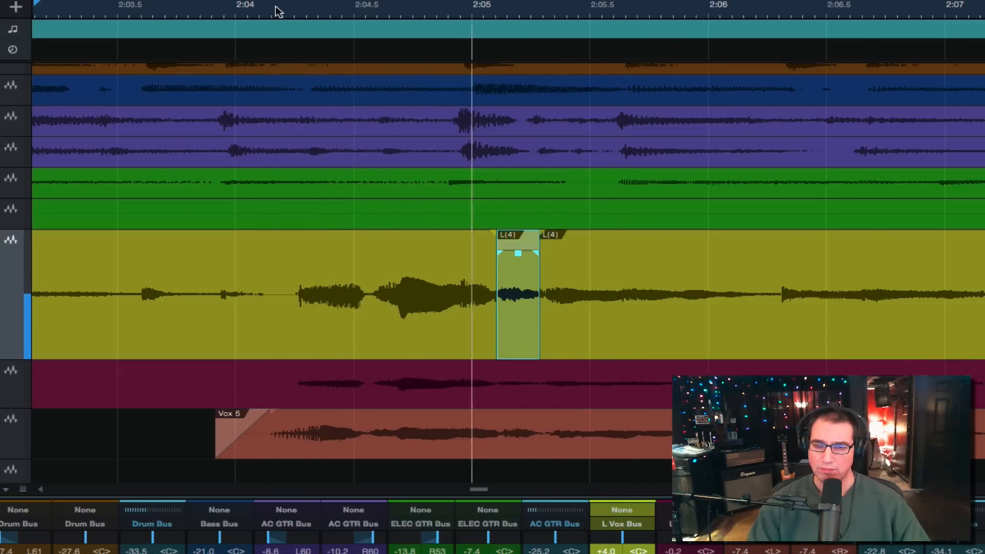
{"action": "key", "text": "space"}
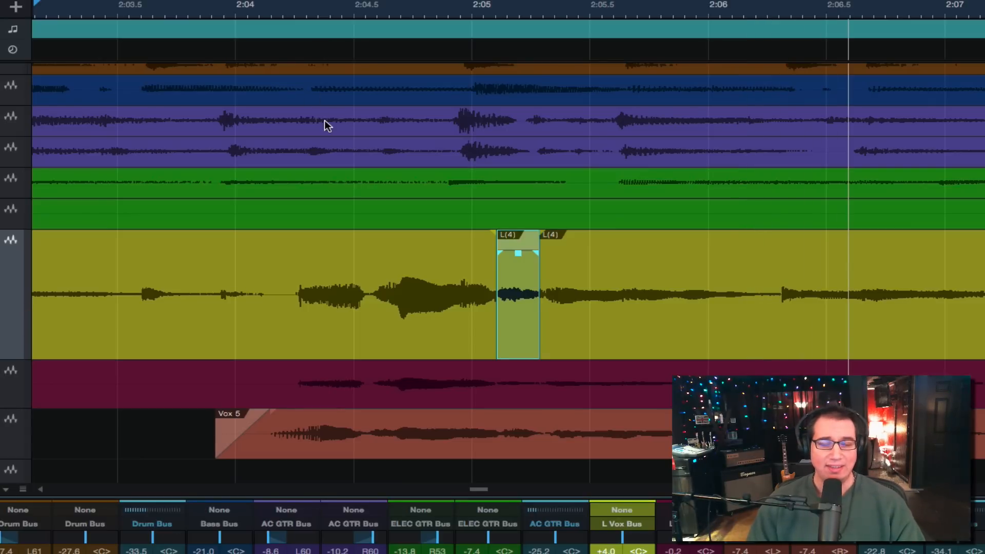
- Zoom out the arrangement to view the lead vocal across the Chorus and Verse 2
{"action": "key", "text": "w"}
{"action": "key", "text": "w"}
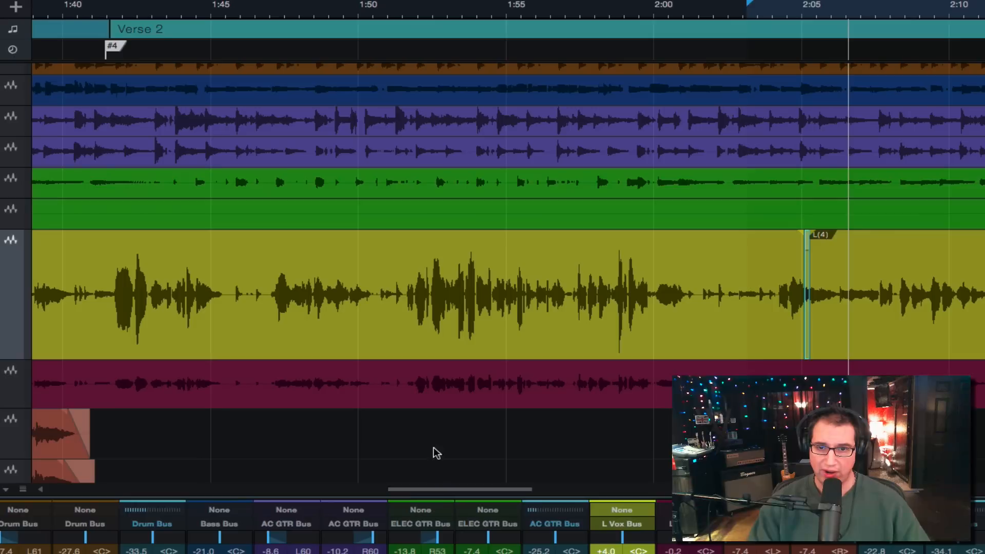
{"action": "key", "text": "w"}
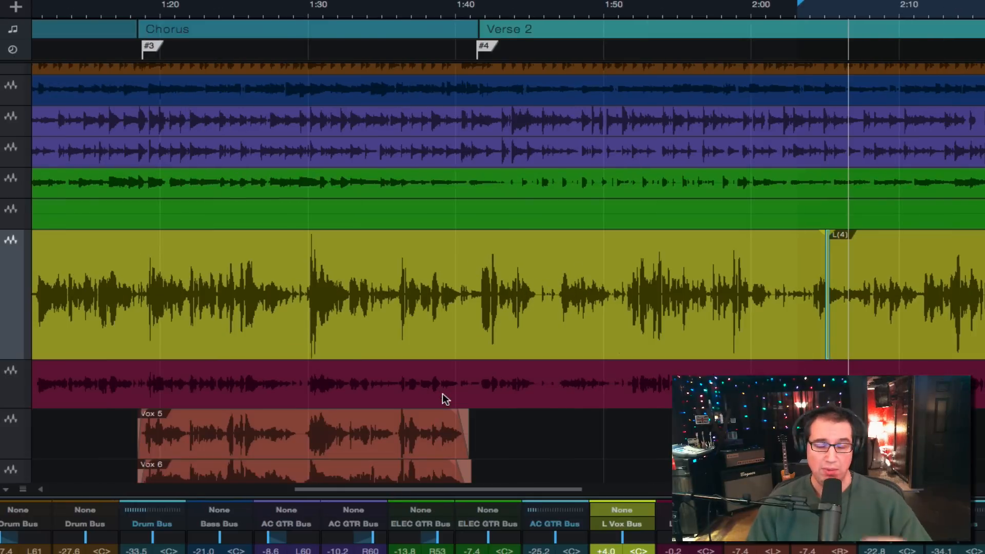